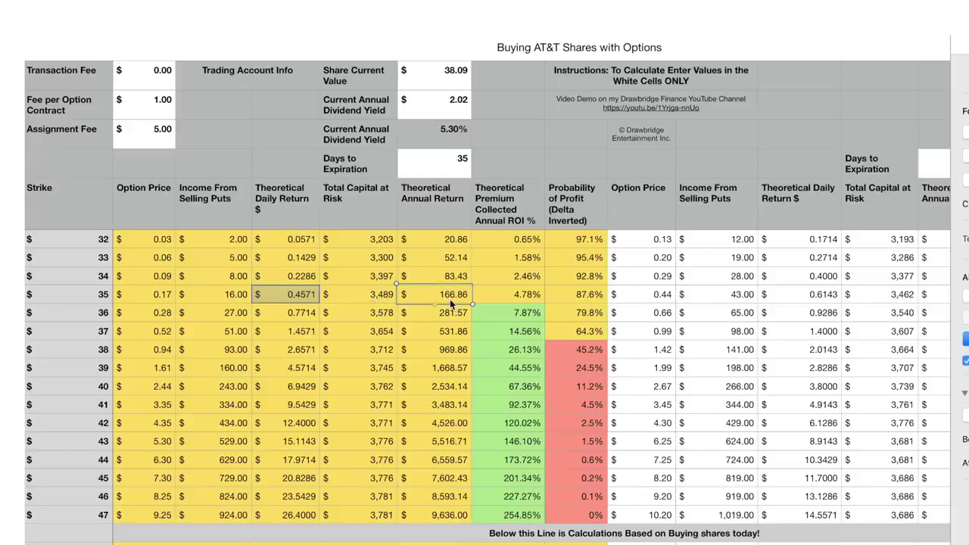
# Check the $35 strike's probability of profit, and review the $36 strike's option price, income, capital at risk, returns and probability in the 35-day table.
pyautogui.click(593, 296)
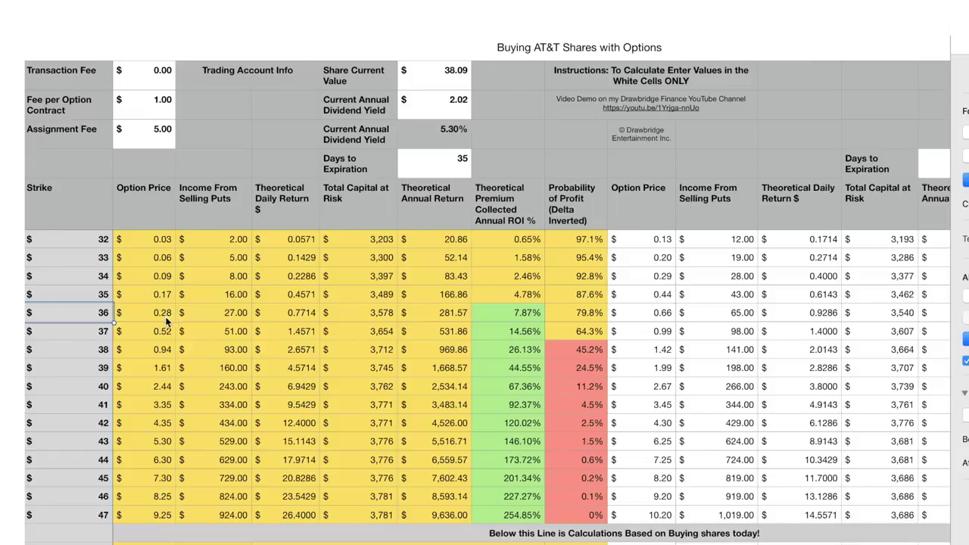
pyautogui.click(166, 317)
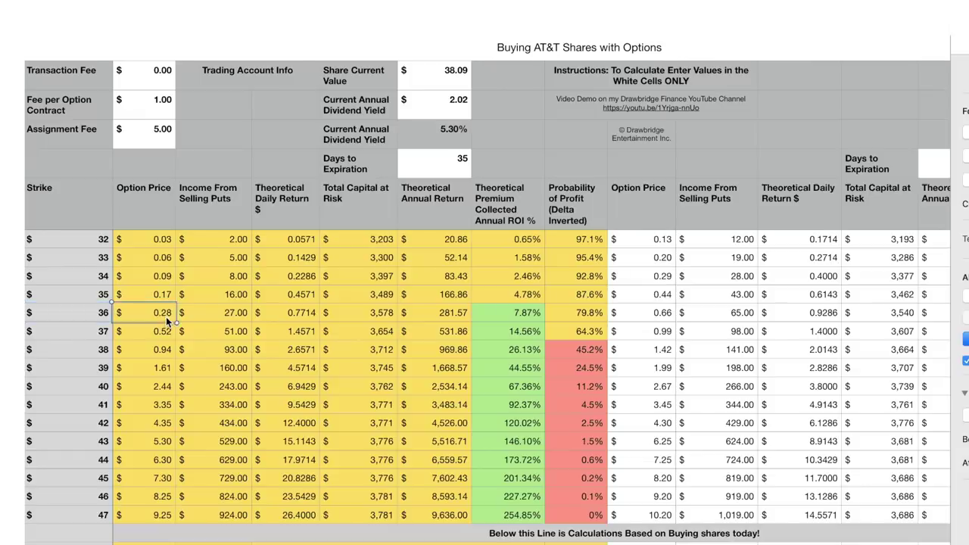
pyautogui.keyDown('shift'); pyautogui.click(227, 322); pyautogui.keyUp('shift')
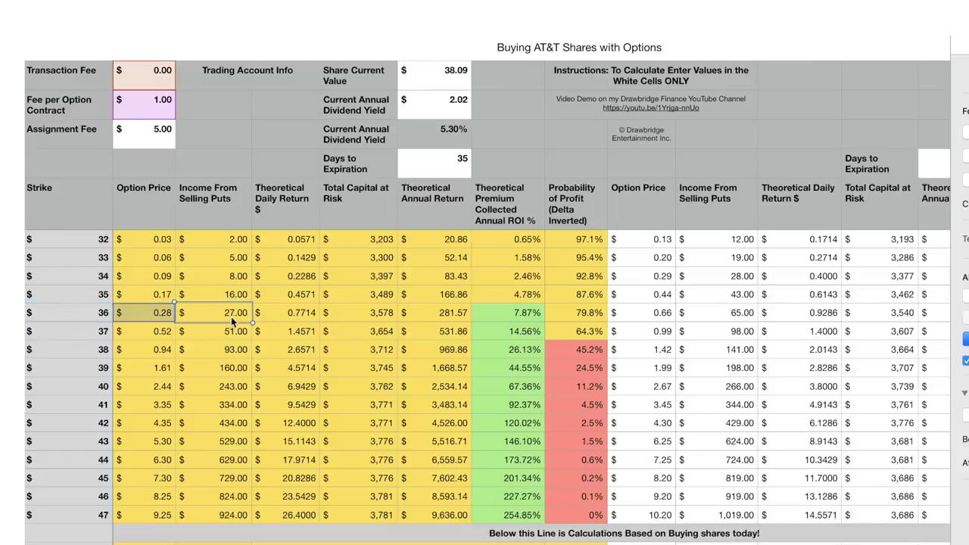
pyautogui.click(385, 317)
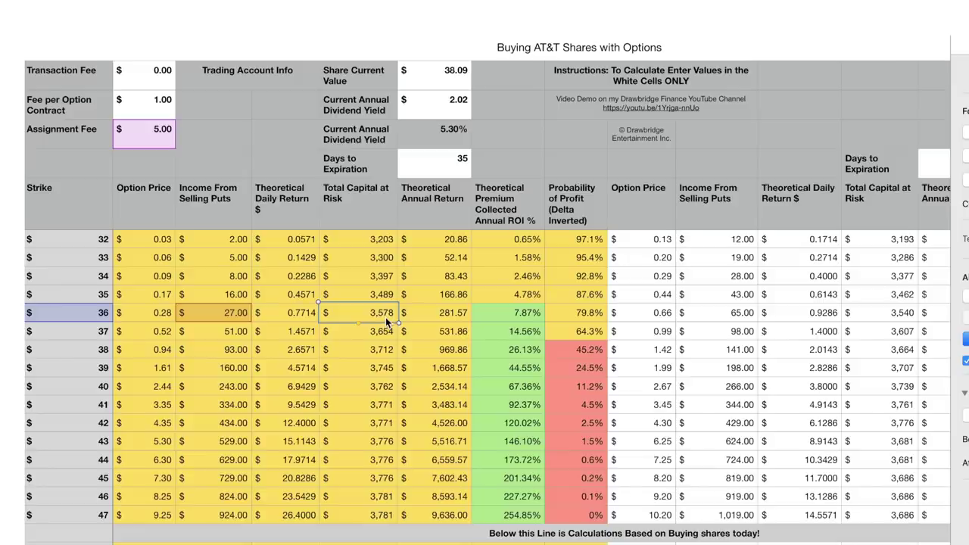
pyautogui.click(455, 316)
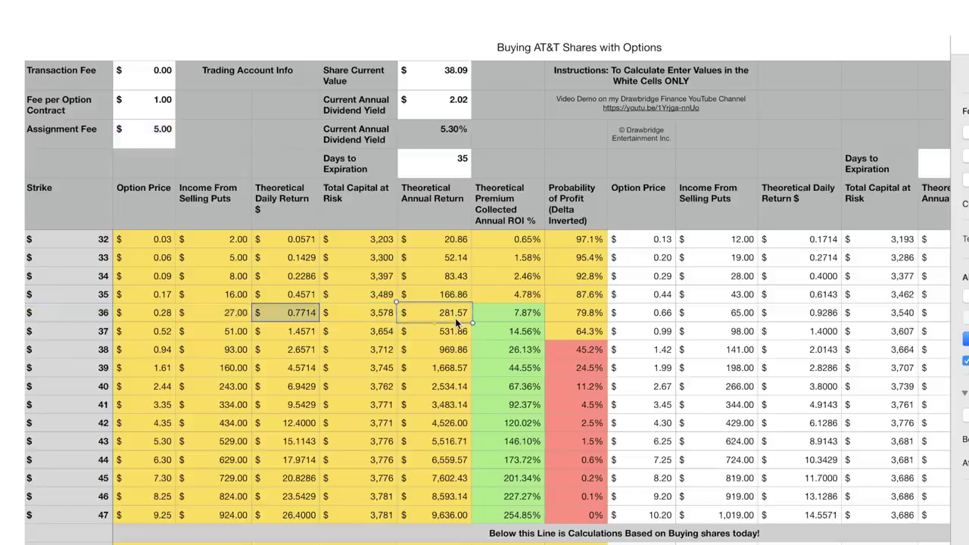
pyautogui.click(522, 316)
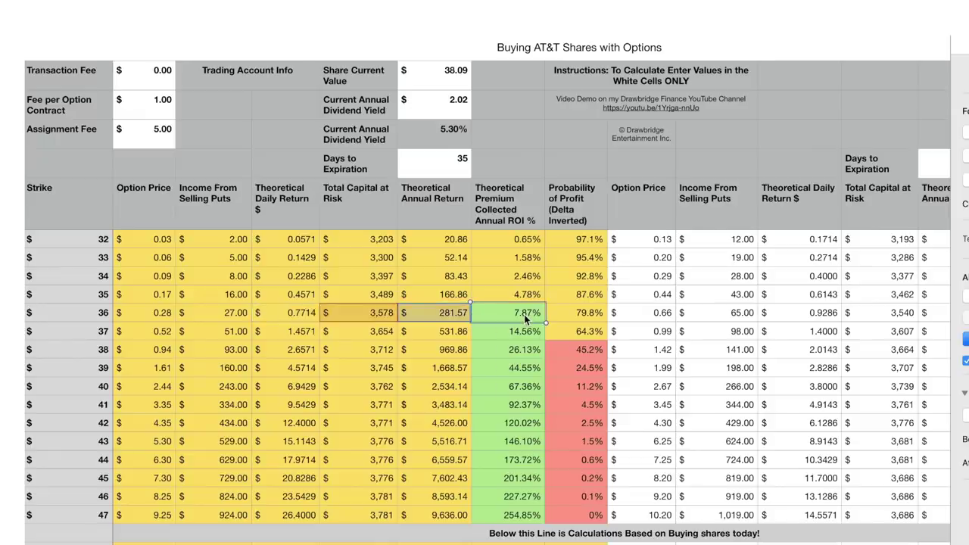
pyautogui.click(569, 313)
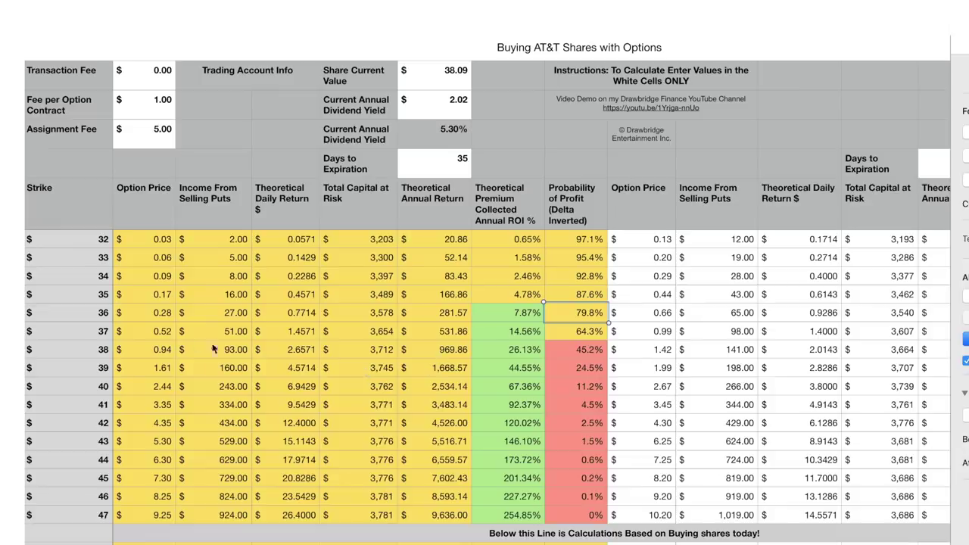
# Review the $37 strike's 35-day put figures from option price through probability of profit, comparing its price and income with the $38 strike.
pyautogui.click(64, 338)
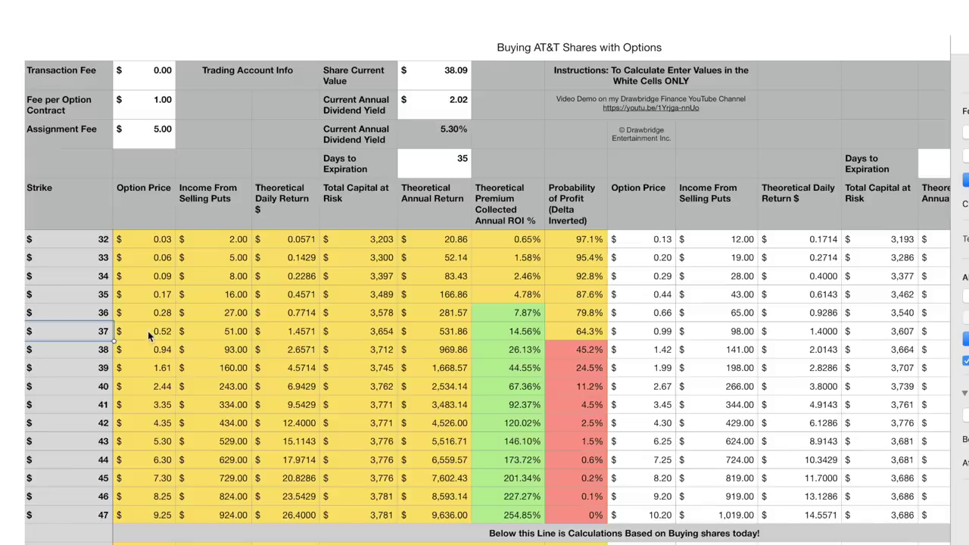
pyautogui.click(166, 335)
pyautogui.click(162, 351)
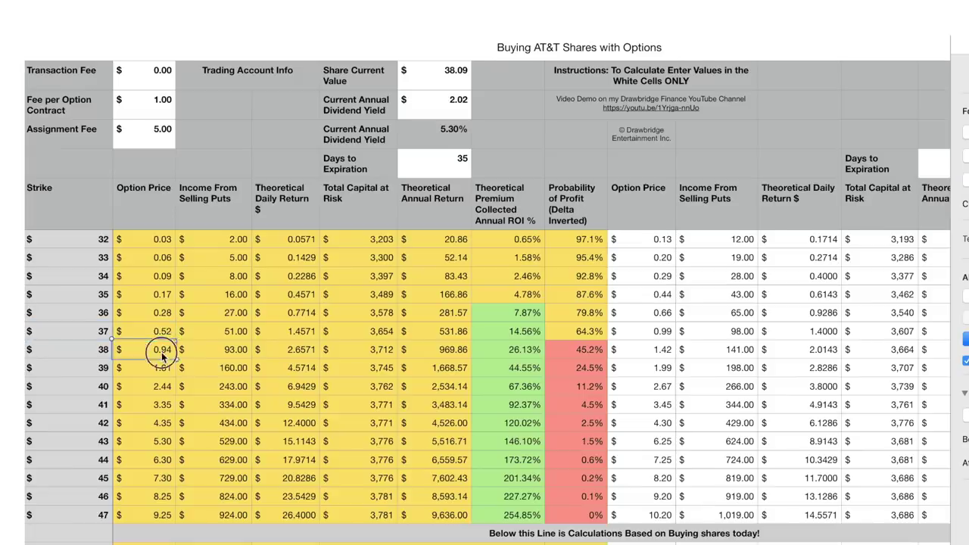
pyautogui.click(241, 331)
pyautogui.click(236, 352)
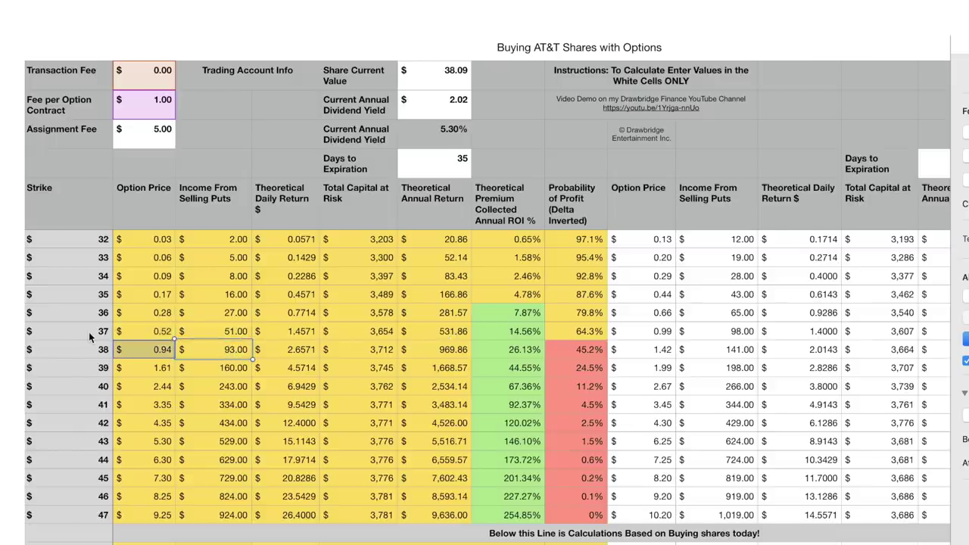
pyautogui.click(457, 334)
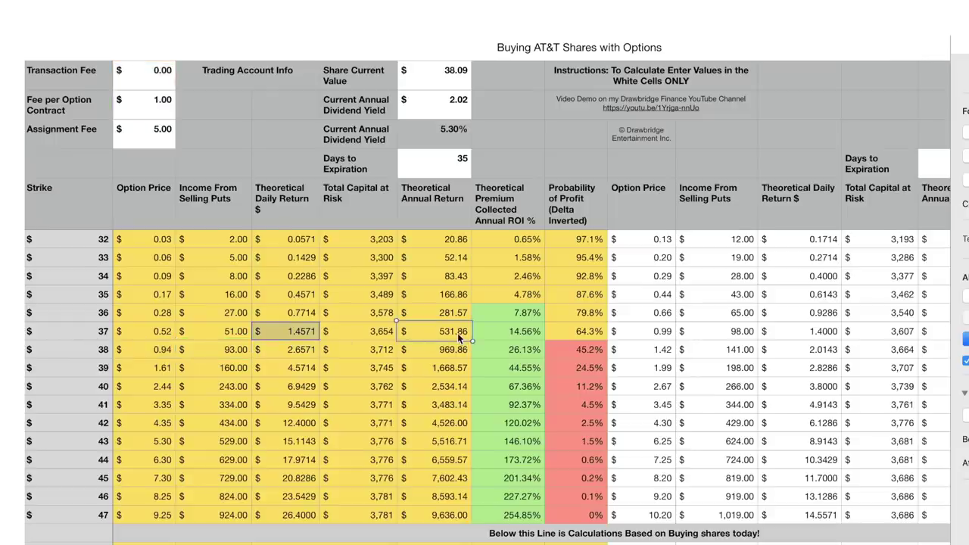
pyautogui.click(527, 337)
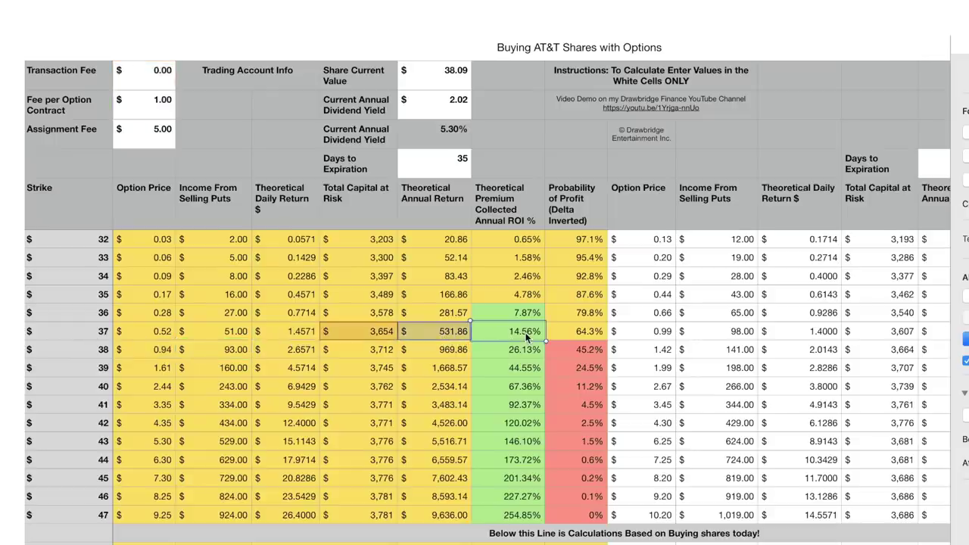
pyautogui.click(584, 336)
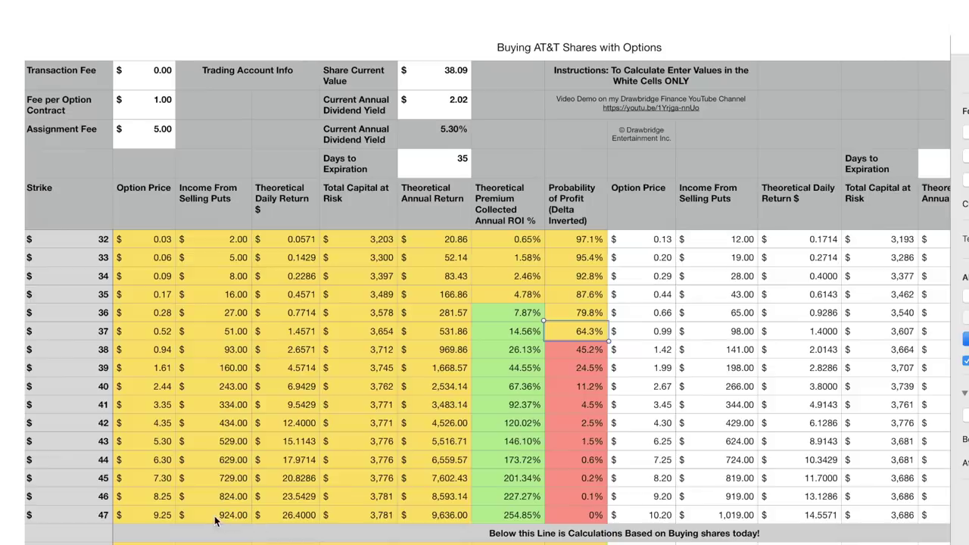
# Inspect the $47 strike's income from selling puts and total capital at risk, and view the share-purchase calculations below the put table.
pyautogui.doubleClick(215, 518)
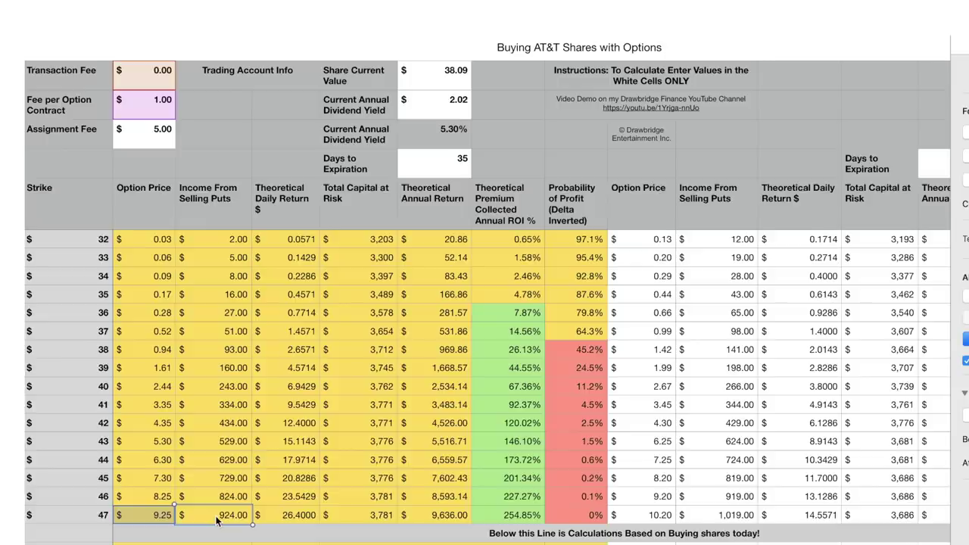
pyautogui.doubleClick(384, 520)
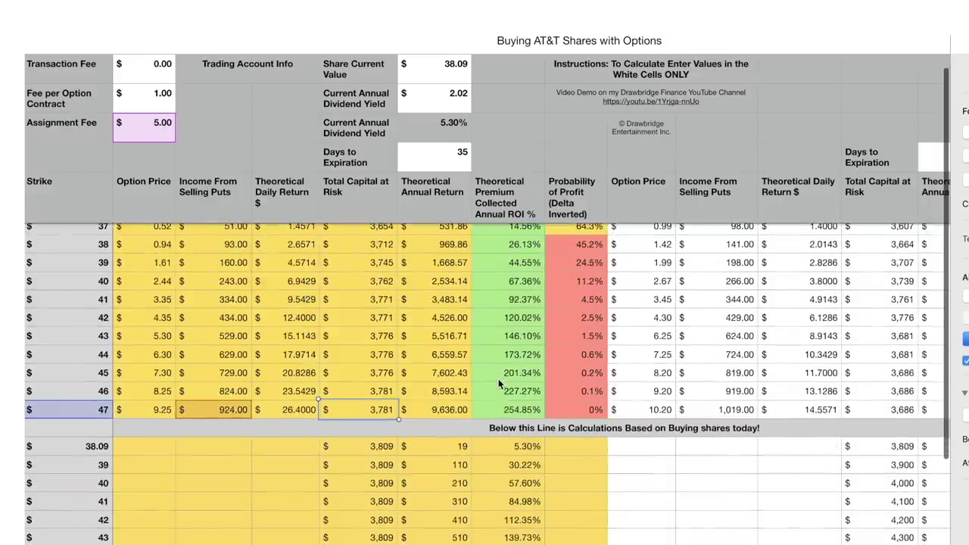
pyautogui.scroll(-4, 499, 379)
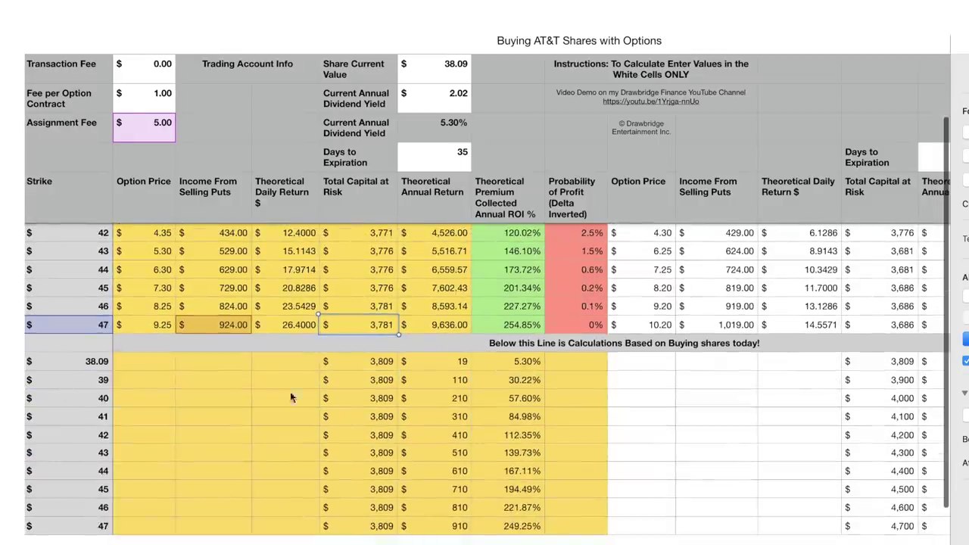
pyautogui.scroll(2, 141, 280)
# Compare the 35-day capital at risk and annual ROI at $42 between selling the put and buying shares today.
pyautogui.click(111, 274)
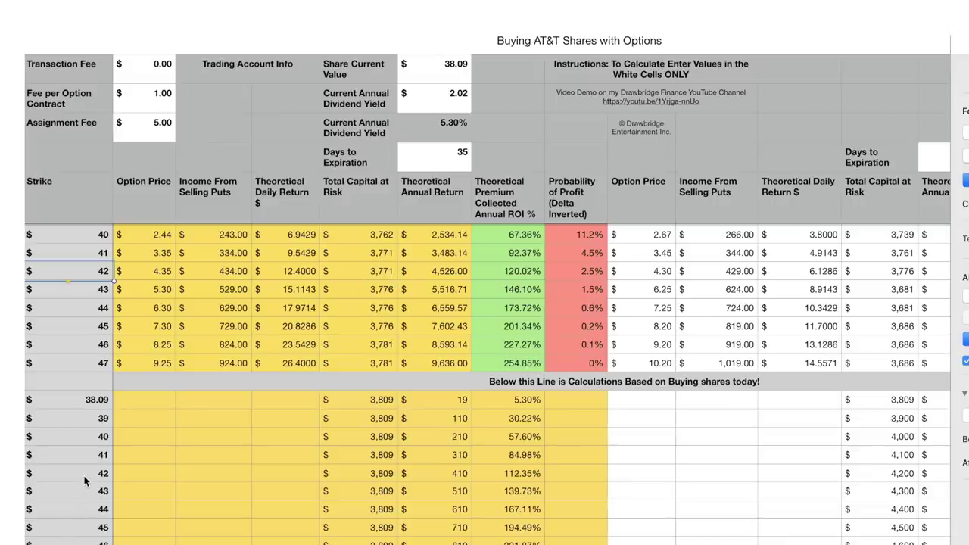
pyautogui.moveTo(362, 455); pyautogui.dragTo(362, 475)
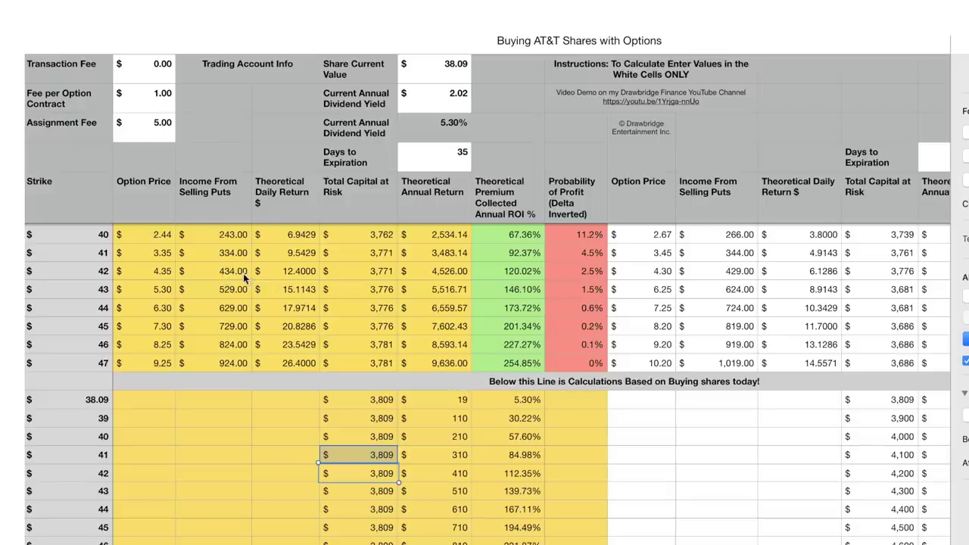
pyautogui.click(385, 274)
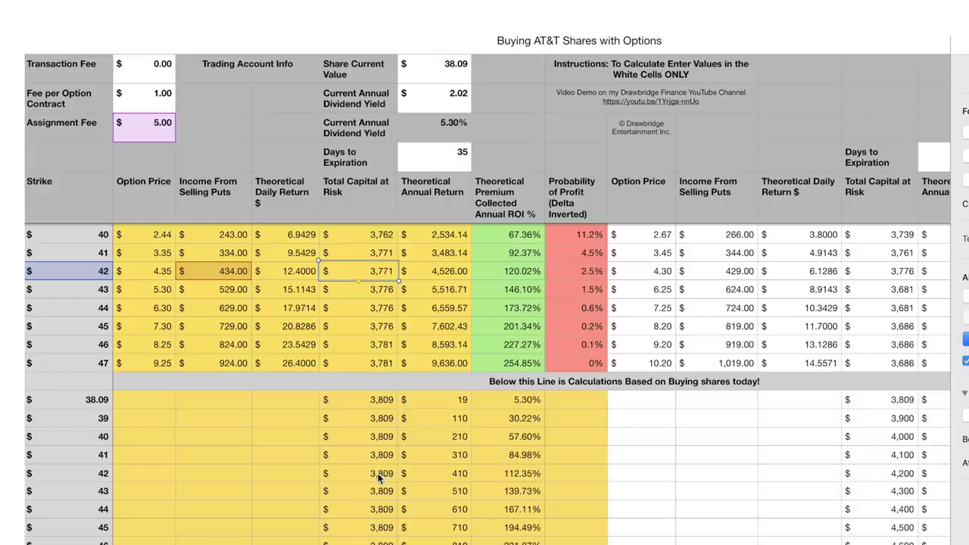
pyautogui.click(434, 474)
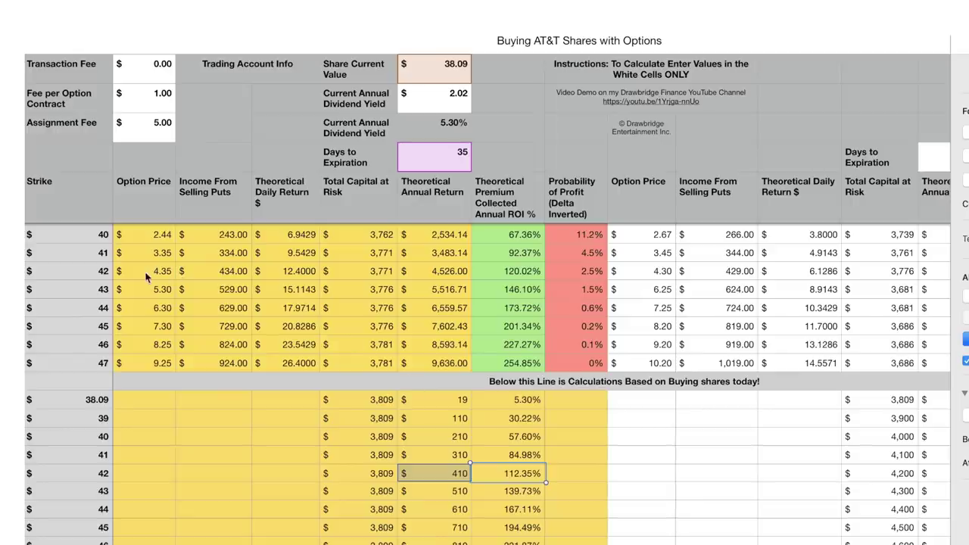
pyautogui.click(498, 274)
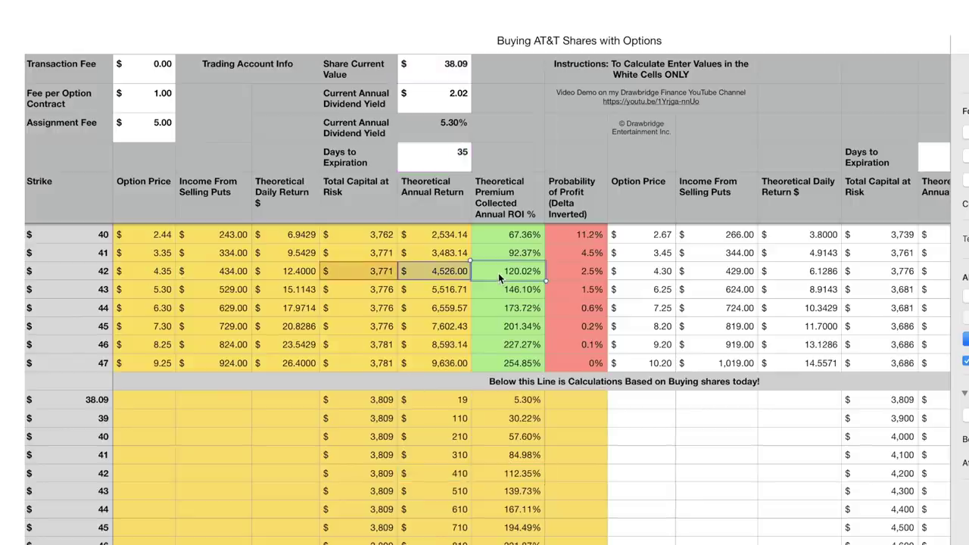
# View the 70-day put columns, and switch to the Calls and Puts option chain to display the FEB 21 '20 expiration.
pyautogui.hscroll(10, 498, 274)
pyautogui.scroll(5, 499, 274)
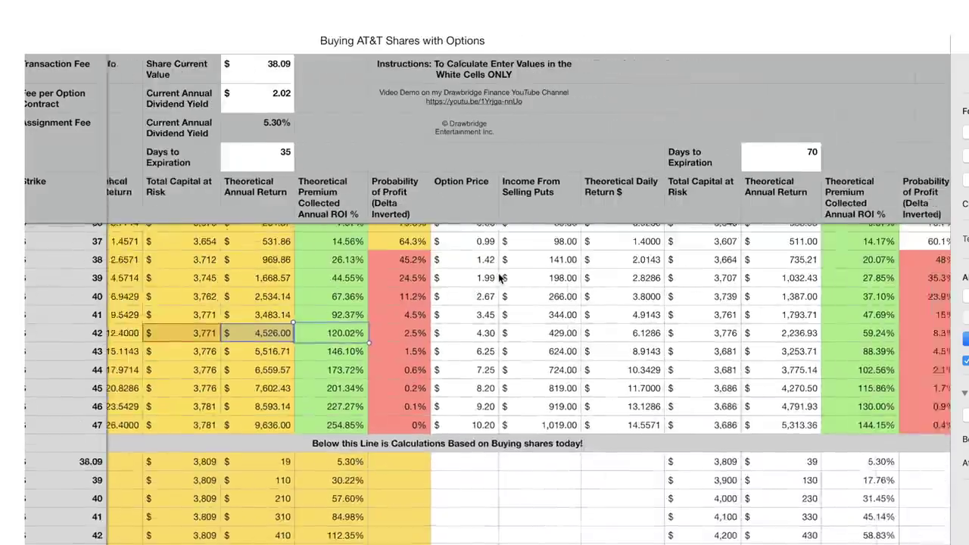
pyautogui.hscroll(2, 500, 279)
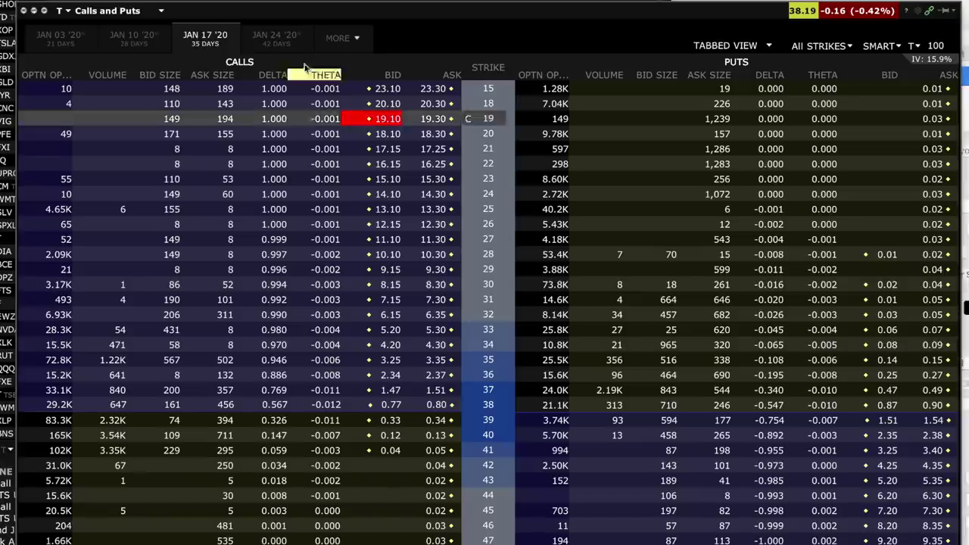
pyautogui.click(332, 42)
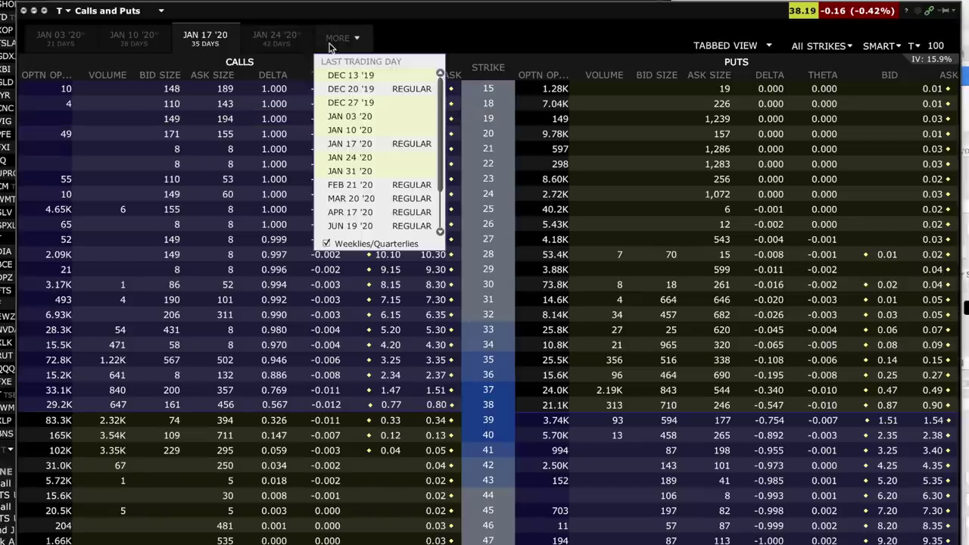
pyautogui.click(341, 185)
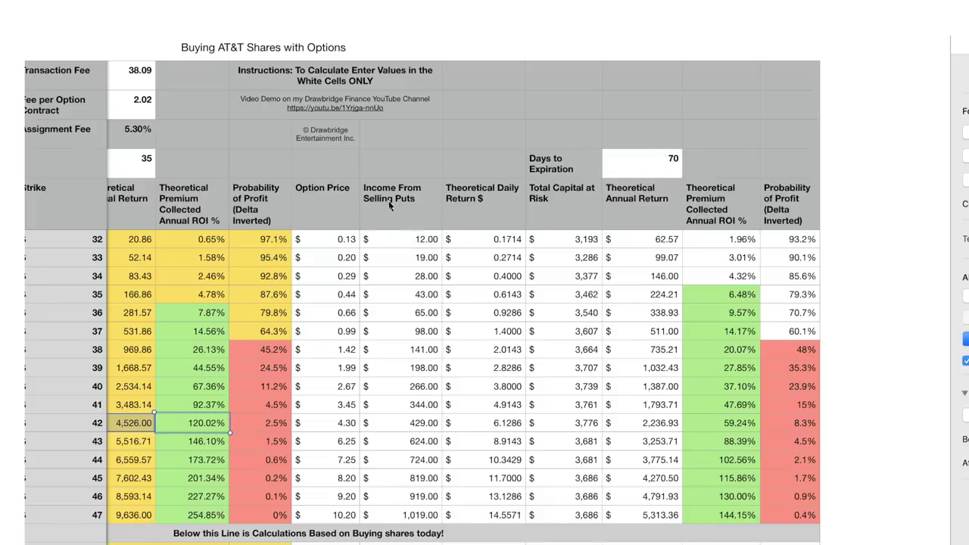
# Return to the spreadsheet and examine the $36 strike's option price, income from selling puts and annual ROI in the 70-day table.
pyautogui.click(333, 313)
pyautogui.hscroll(-1, 341, 316)
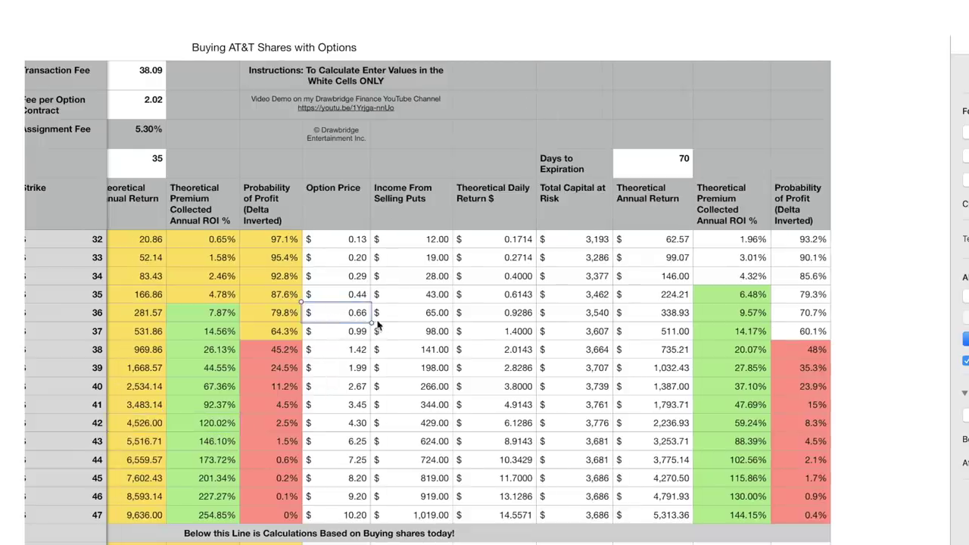
pyautogui.keyDown('shift'); pyautogui.click(417, 313); pyautogui.keyUp('shift')
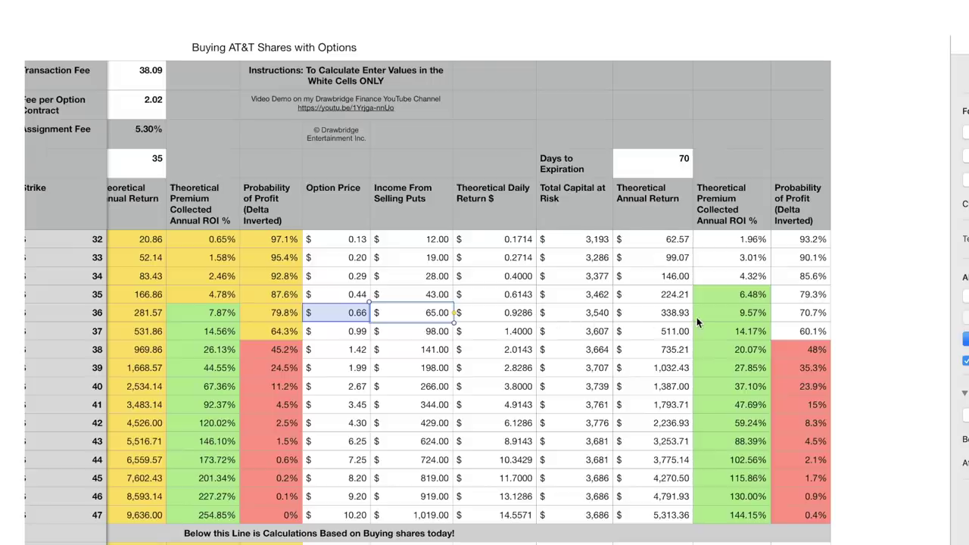
pyautogui.click(730, 321)
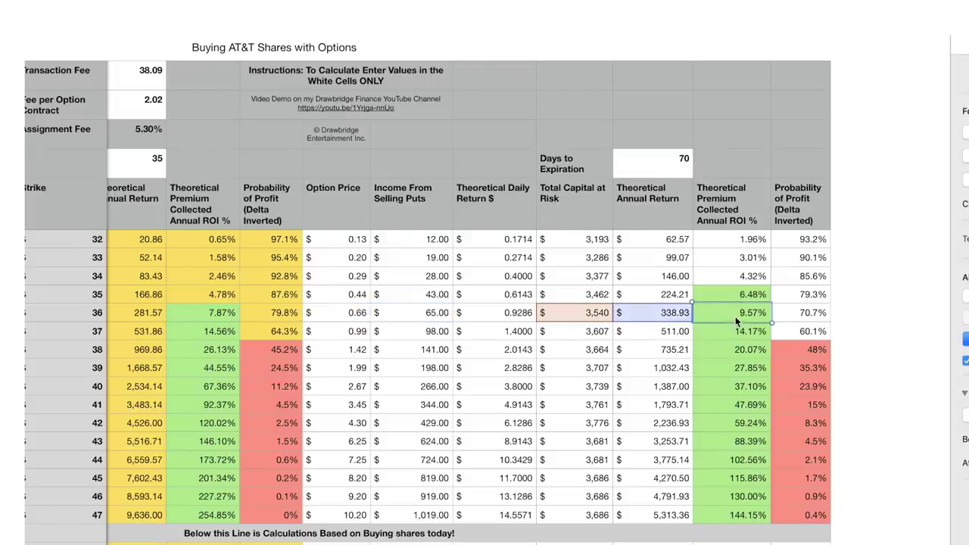